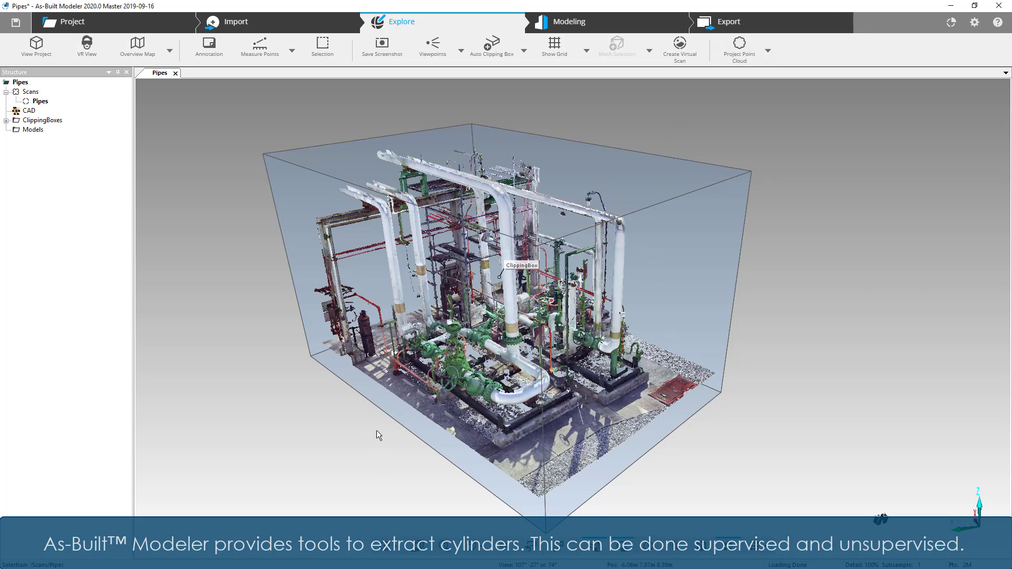
Start supervised cylinder creation for the pipe scan with Scan Data Noise set to 0.7 mm
drag(361, 439, 439, 442)
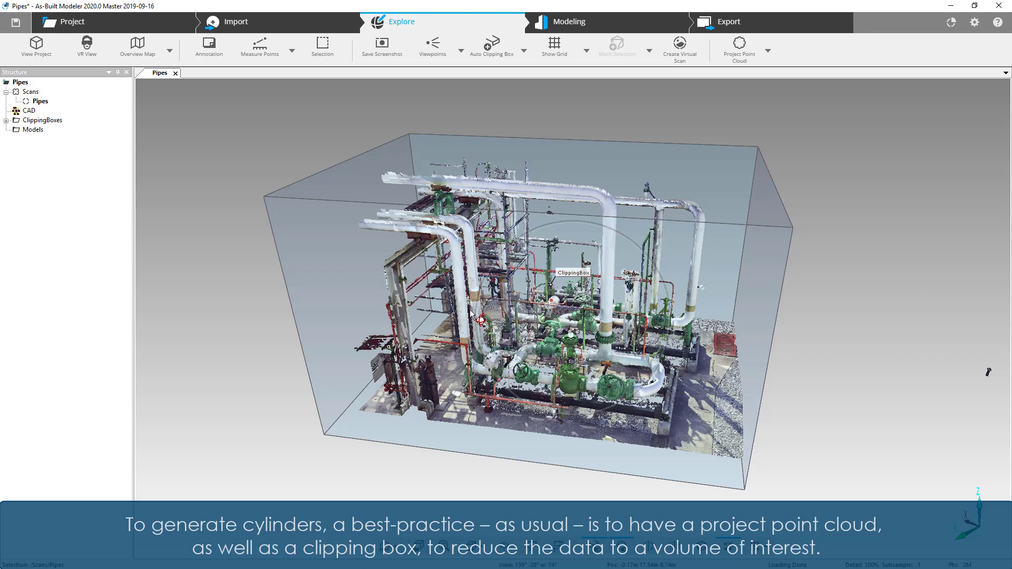
drag(841, 346, 784, 357)
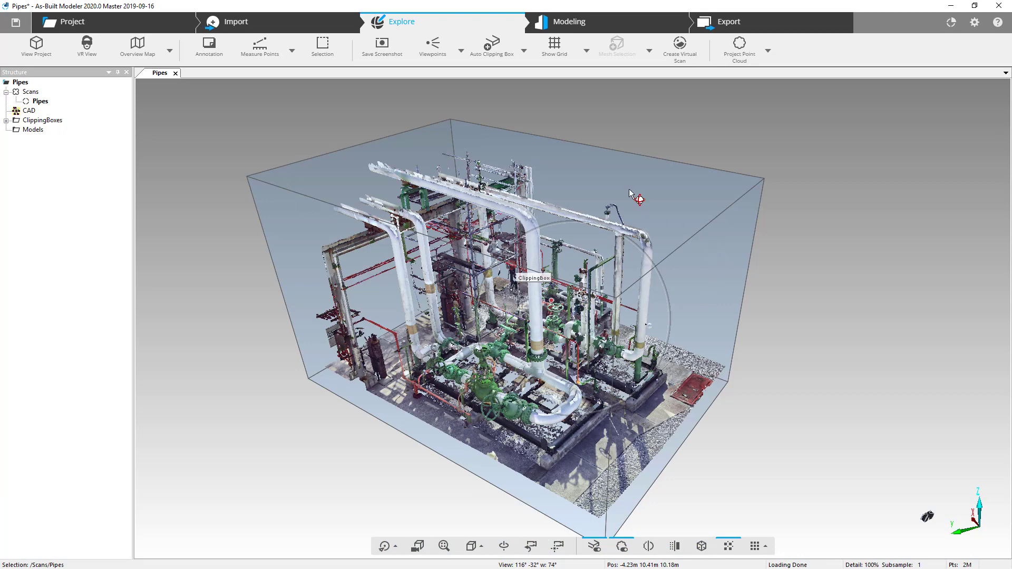
click(583, 23)
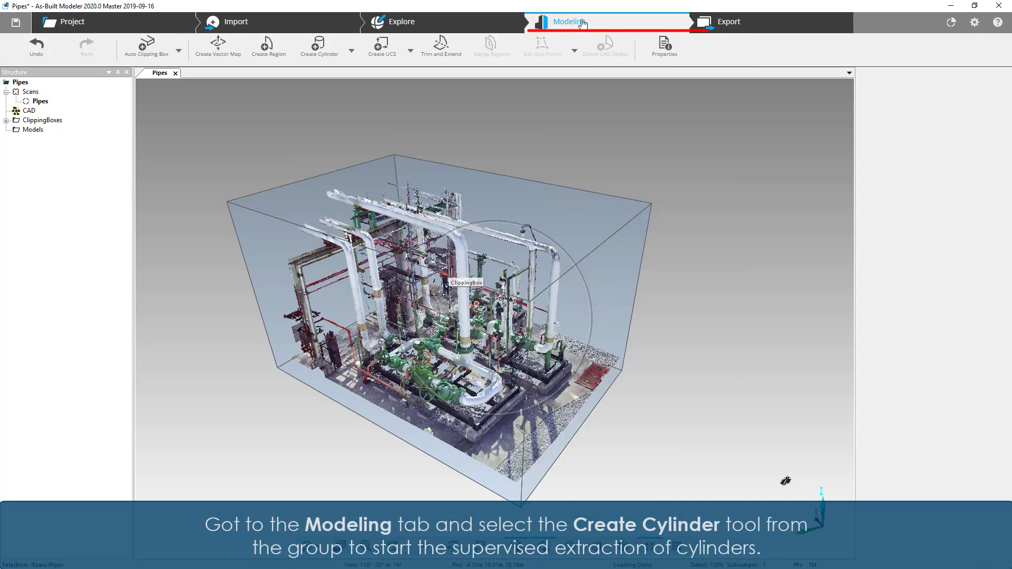
click(319, 45)
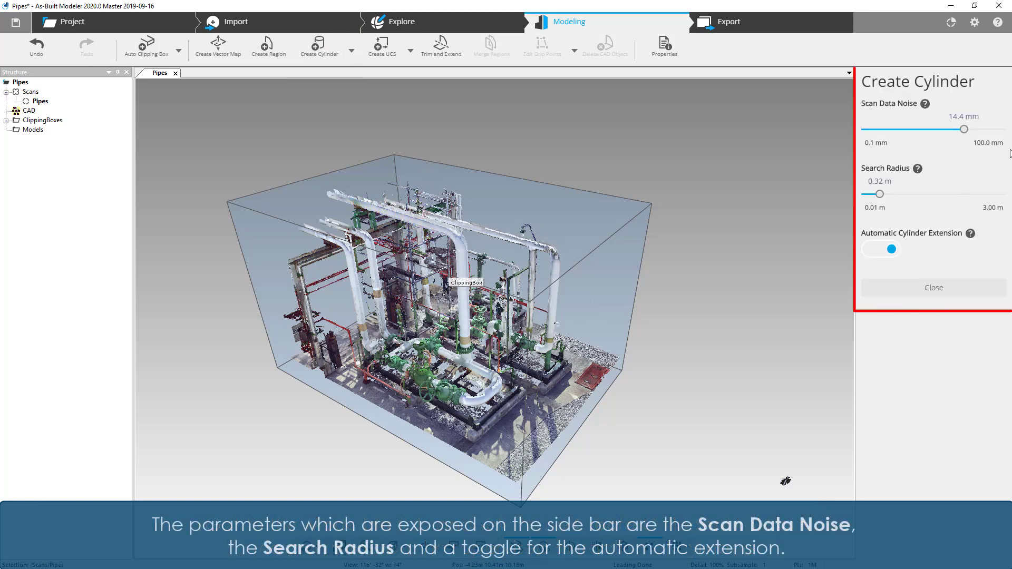
click(893, 130)
drag(896, 136, 906, 136)
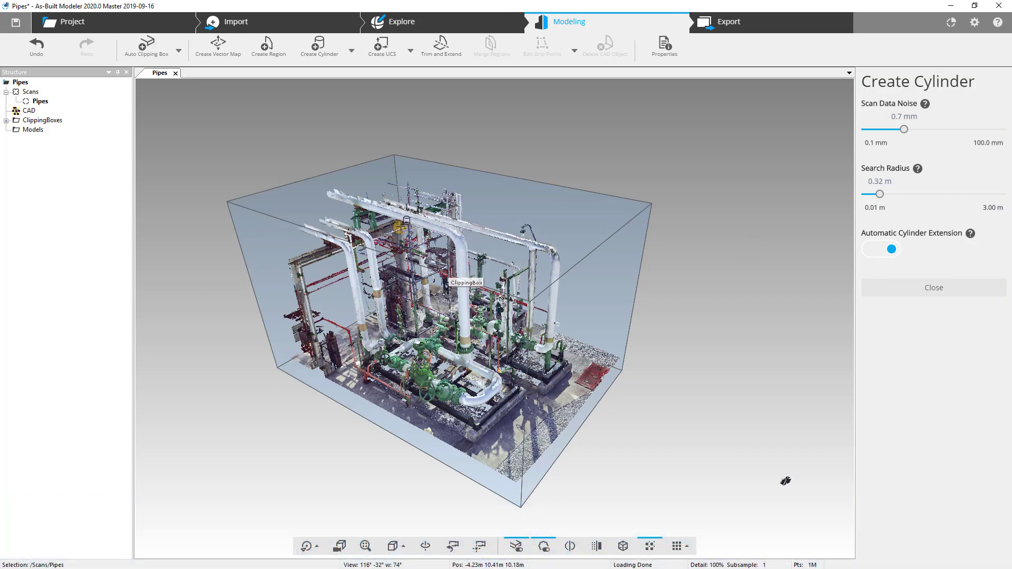
Try to create a cylinder on the rear upper horizontal pipe with two picks at the low noise setting, and undo it
scroll(399, 215, up, 5)
drag(567, 254, 530, 157)
click(475, 168)
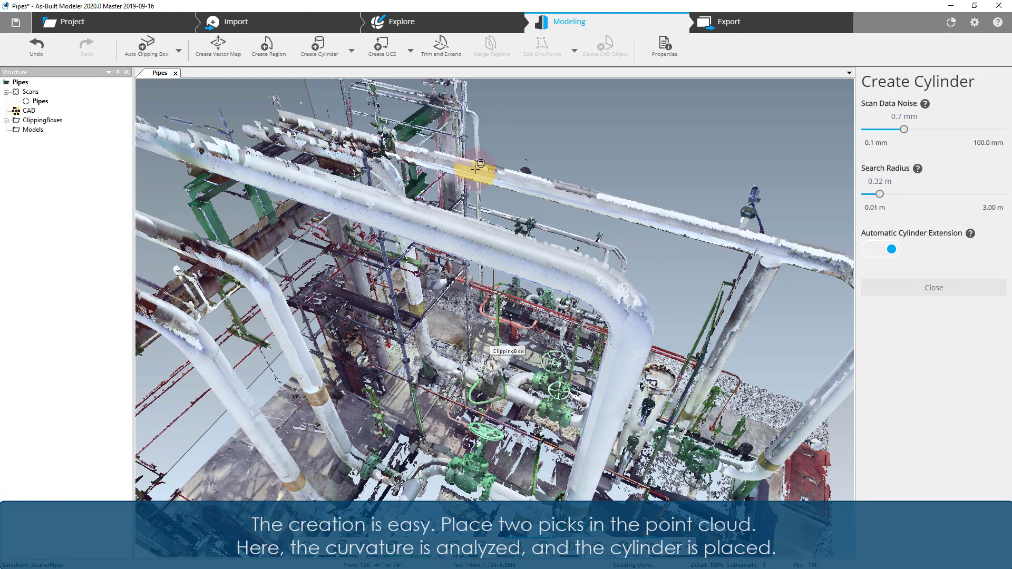
click(691, 225)
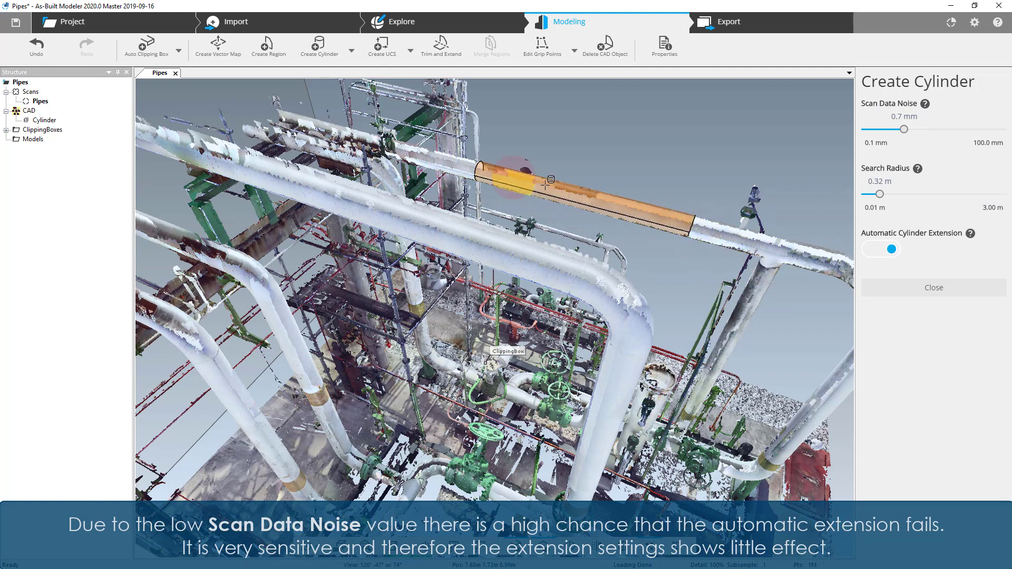
click(723, 227)
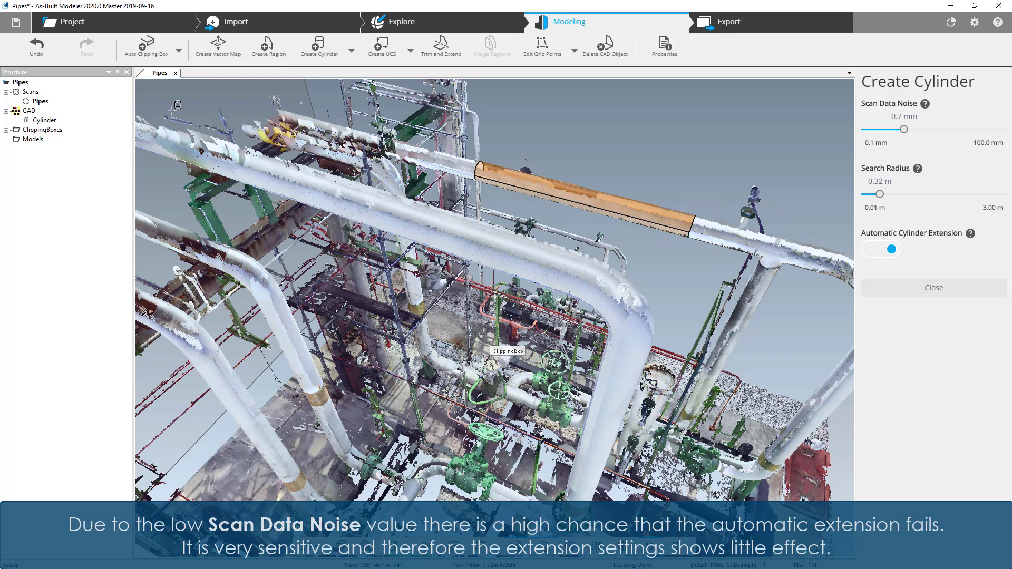
click(36, 45)
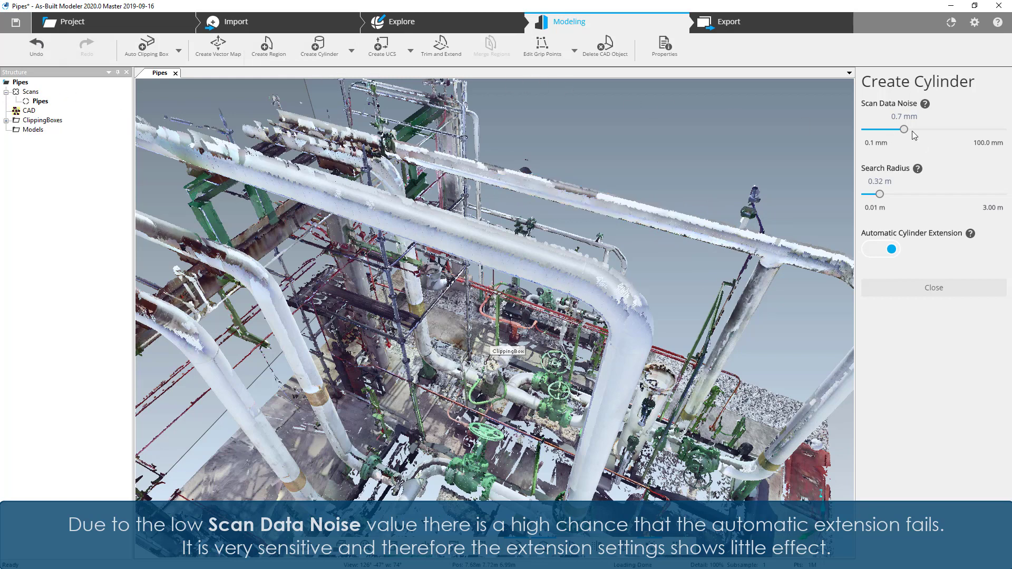
Set Scan Data Noise to 16.0 mm and create a cylinder on the rear upper horizontal pipe with two picks
drag(904, 130, 962, 131)
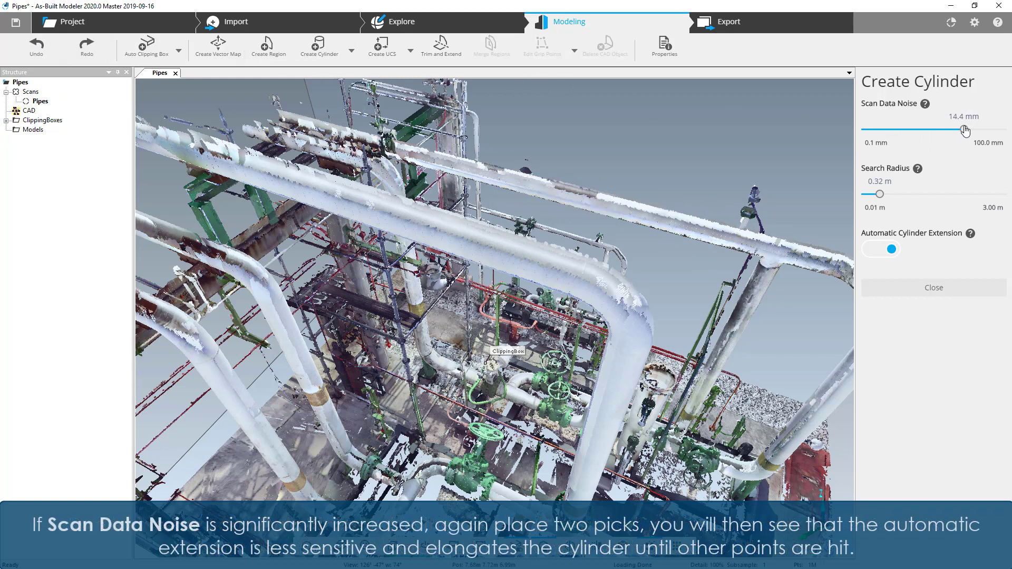
click(531, 185)
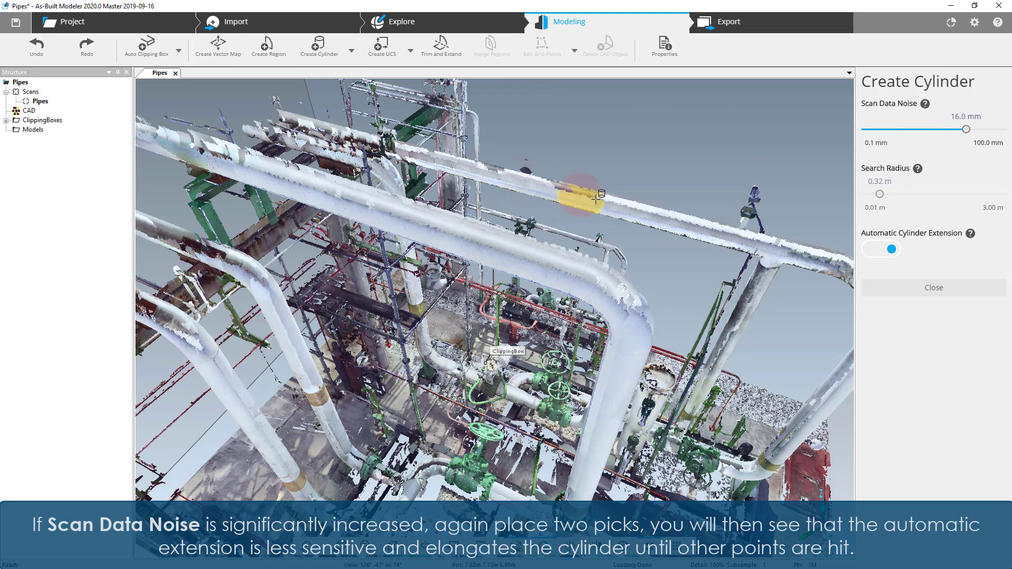
click(643, 212)
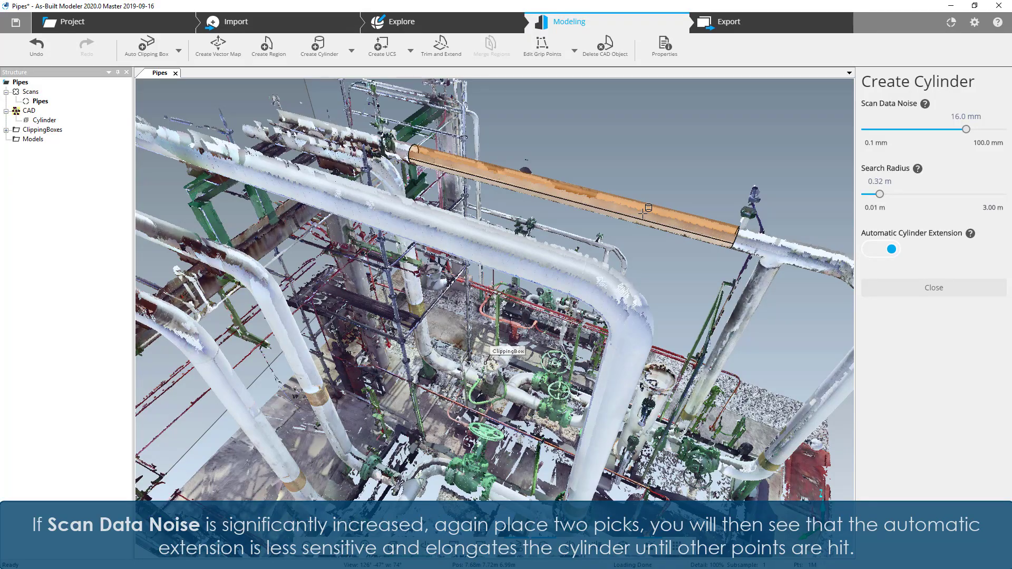
Try to create a cylinder on the thick vertical pipe below the elbow with a 0.37 m Search Radius, and undo it
drag(652, 246, 490, 230)
middle_drag(491, 233, 625, 225)
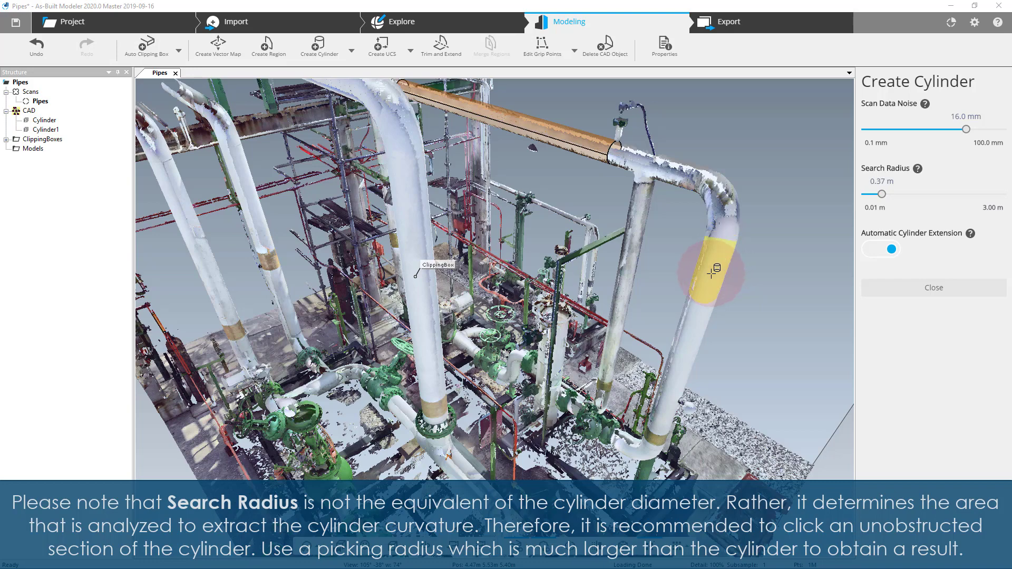
click(686, 354)
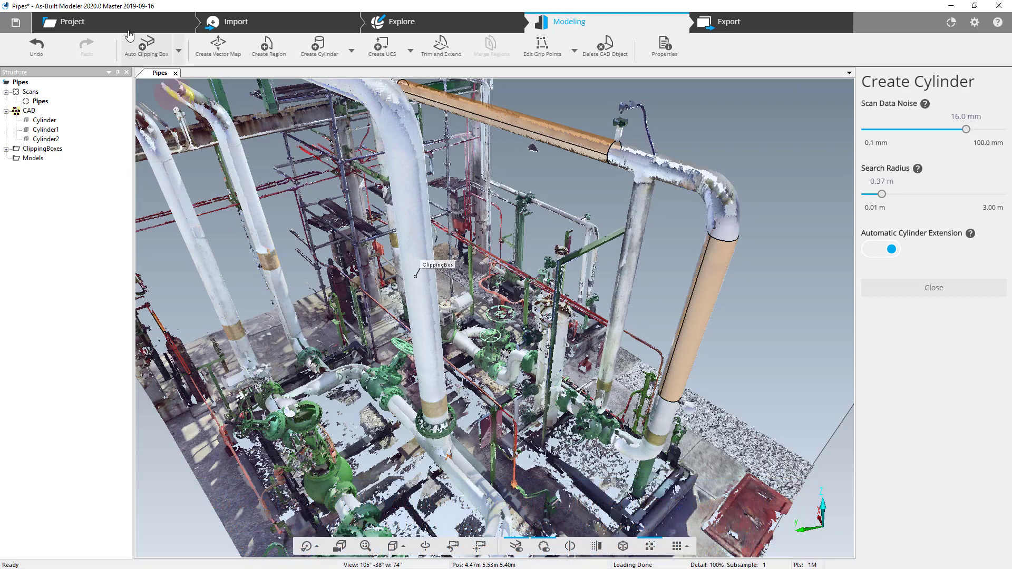
click(33, 53)
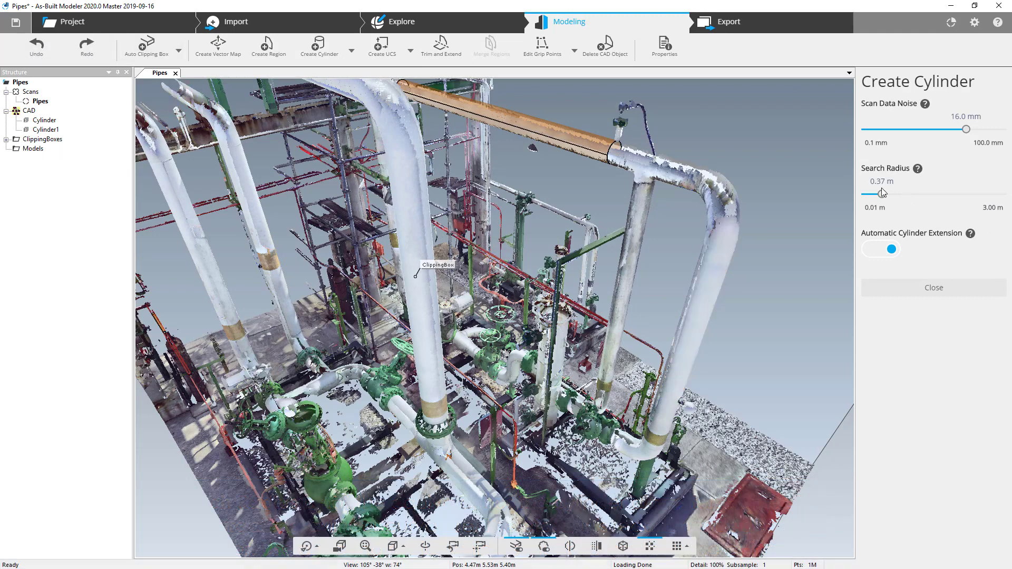
Try the thick vertical pipe's cylinder with a 0.19 m Search Radius, and undo it
mouse_move(881, 195)
mouse_down()
mouse_move(867, 194)
mouse_move(876, 197)
mouse_up()
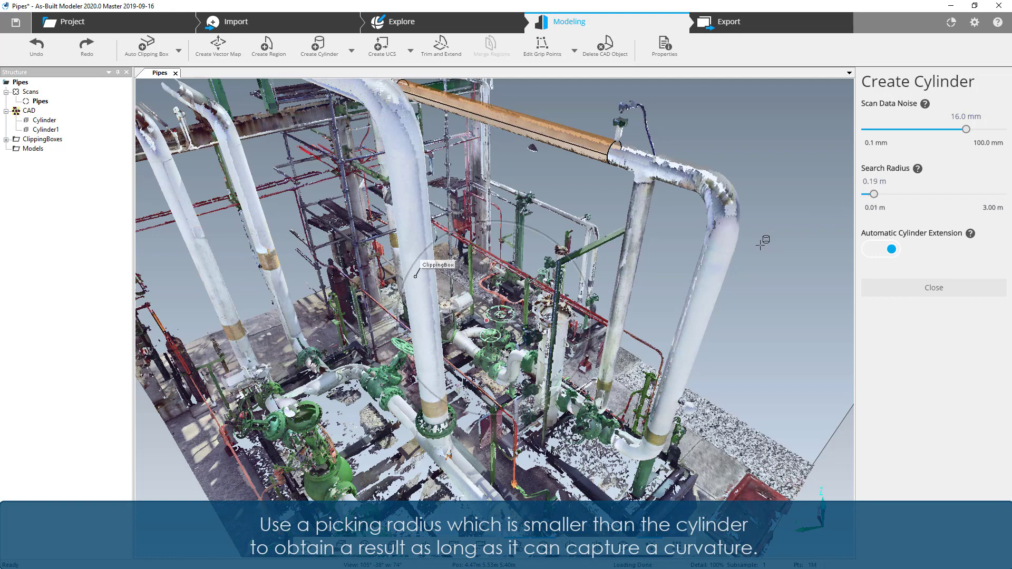
click(719, 260)
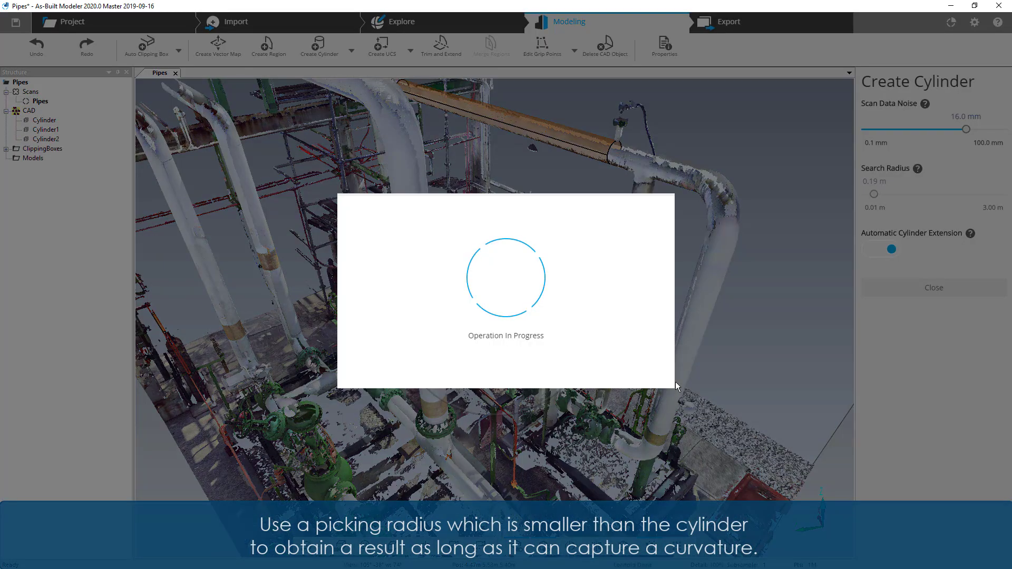
key(ctrl+z)
Set Search Radius to 0.07 m and create cylinders on the thick vertical pipe and the thinner vertical pipe beside it
drag(873, 193, 868, 194)
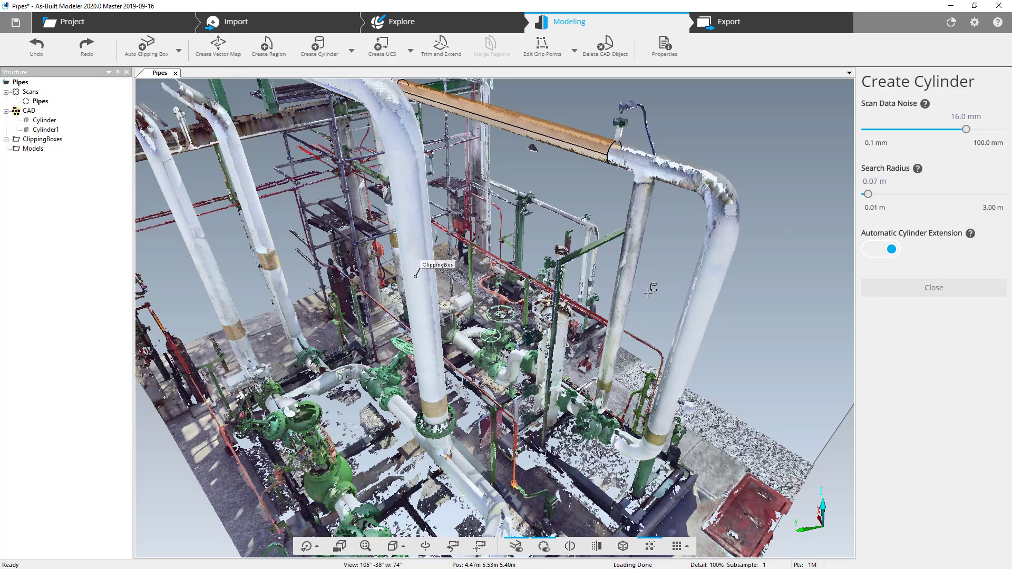
click(688, 353)
mouse_move(765, 383)
mouse_down()
mouse_move(617, 384)
mouse_move(751, 389)
mouse_up()
click(591, 383)
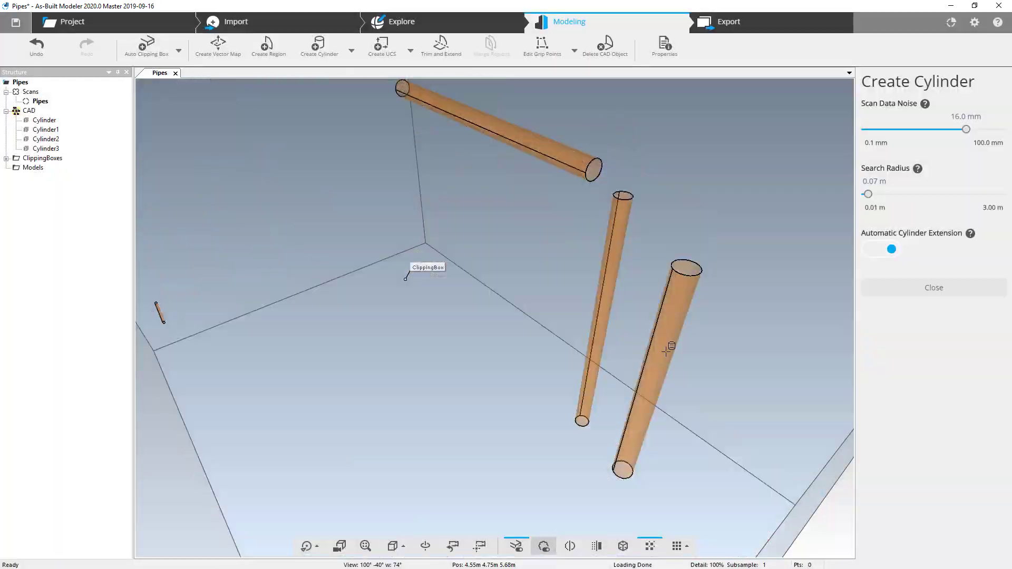
Using grip points, extend the horizontal cylinder and the thinner vertical cylinder to their virtual intersection point
click(547, 48)
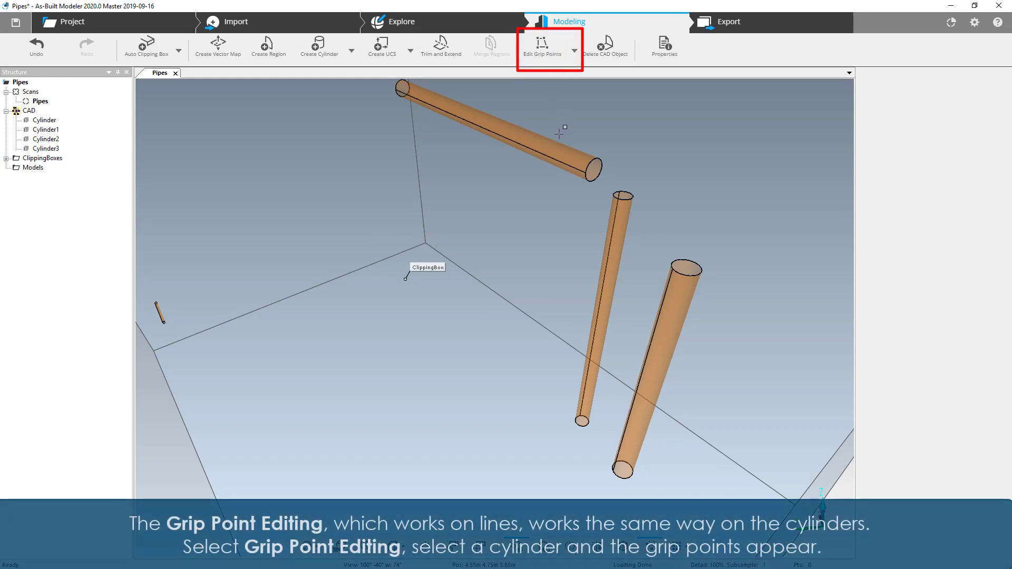
click(558, 152)
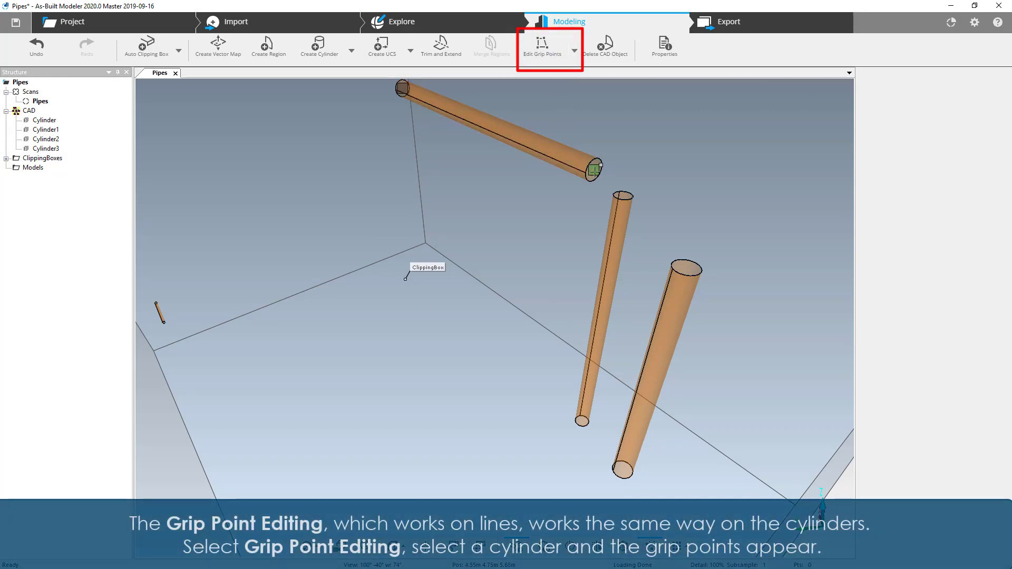
drag(594, 172, 611, 252)
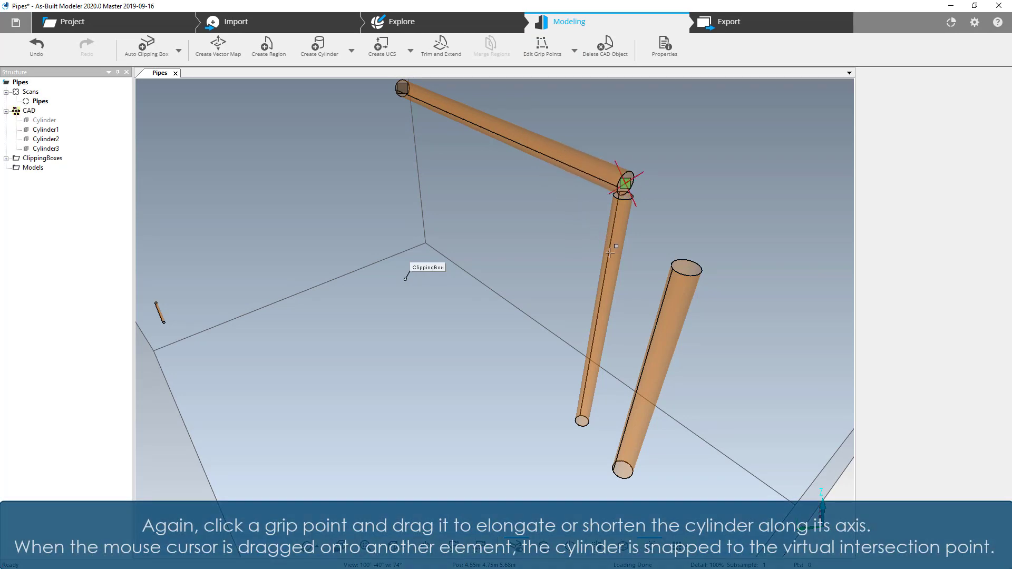
drag(609, 254, 609, 254)
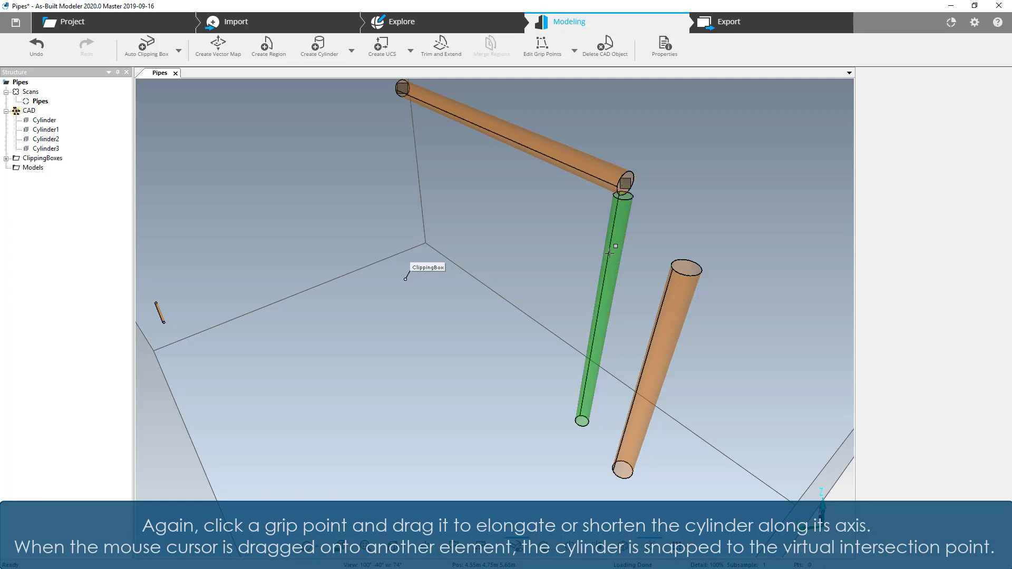
drag(623, 197, 597, 178)
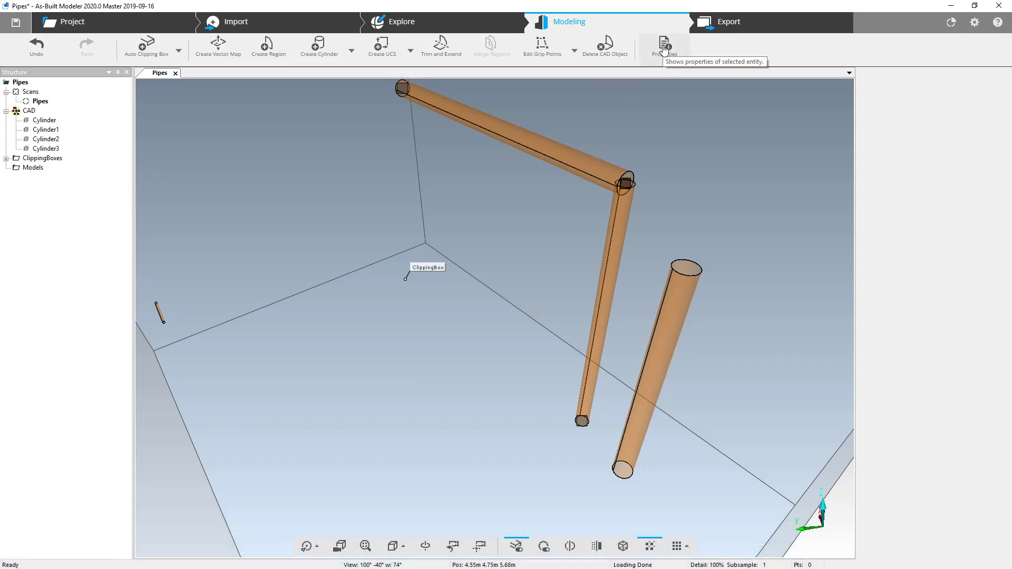
Inspect the properties of the horizontal cylinder and the thinner vertical cylinder, including end points, diameter and length
click(664, 47)
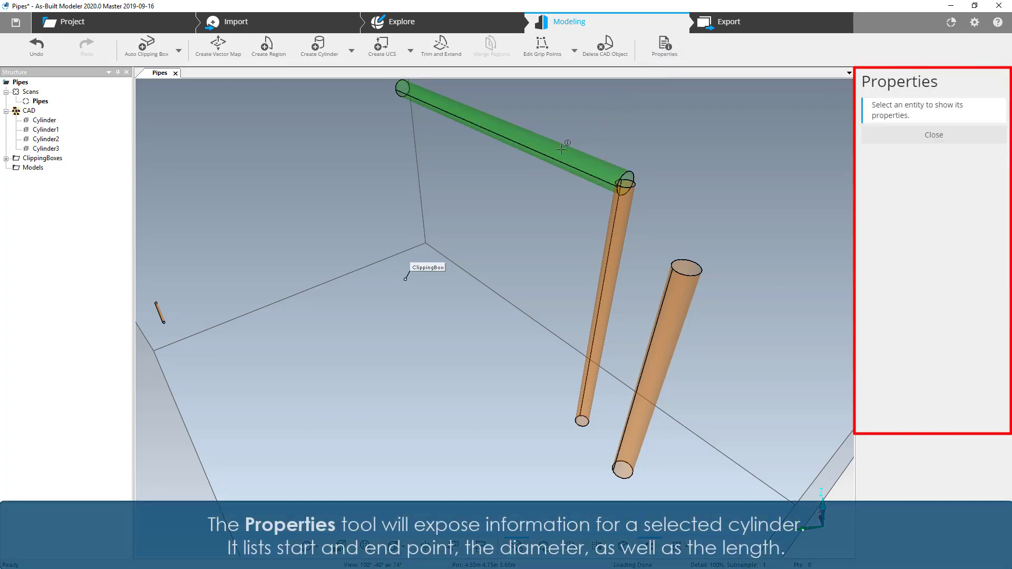
click(561, 149)
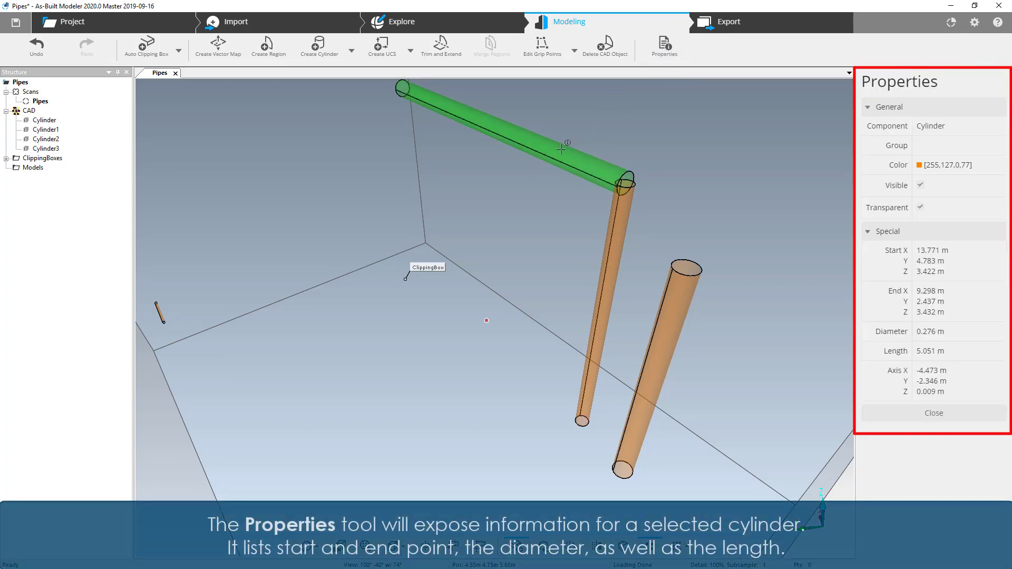
click(615, 232)
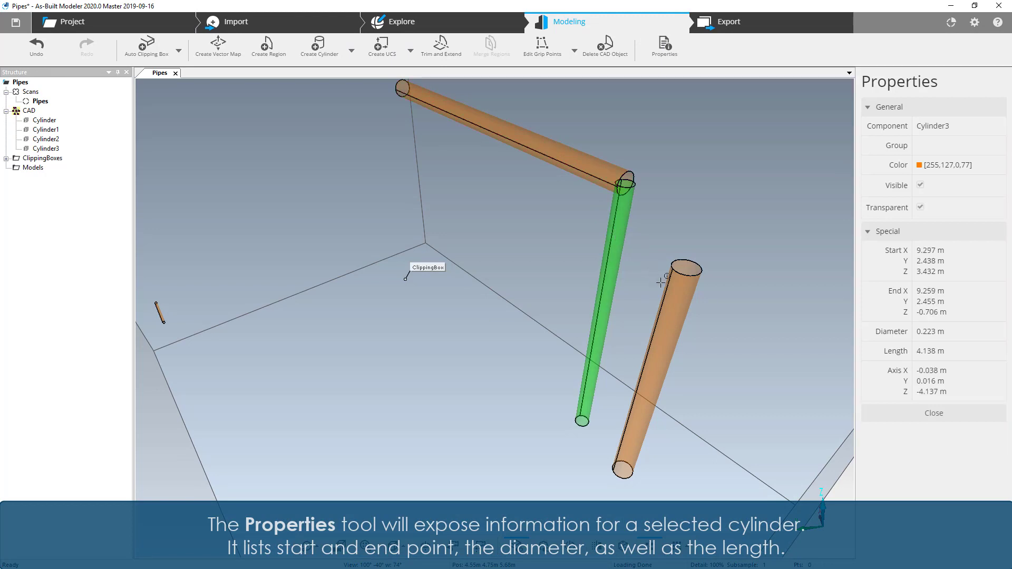
click(655, 280)
click(616, 256)
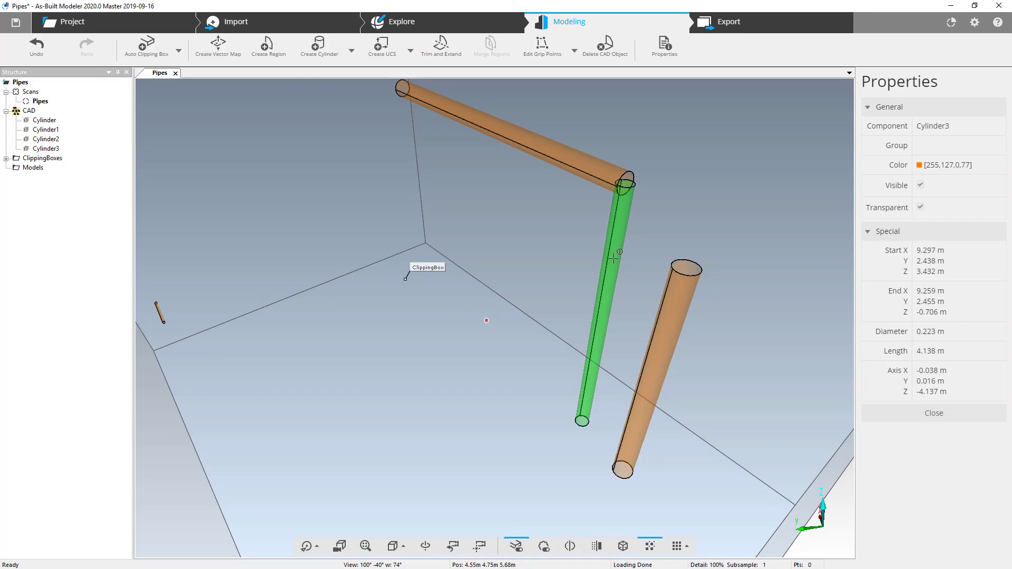
click(589, 165)
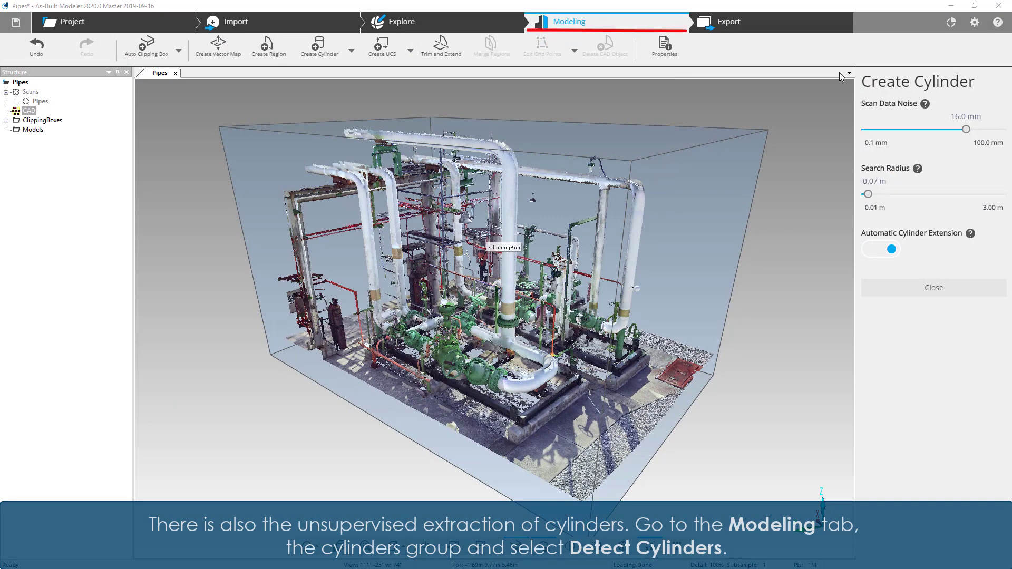
Start unsupervised cylinder detection with Detect Cylinders and set Scan Data Noise to 1.8 mm
click(351, 51)
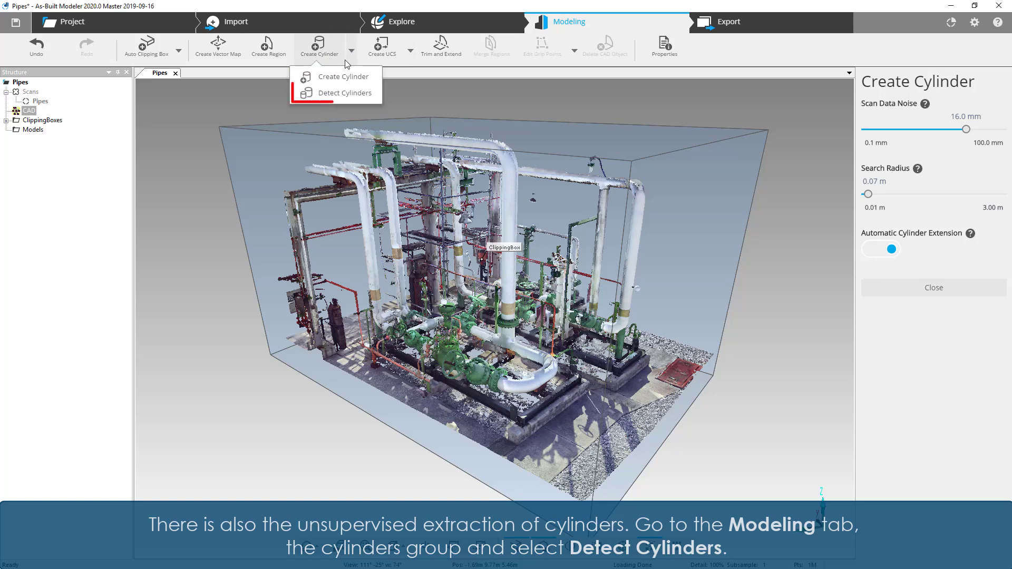
click(338, 94)
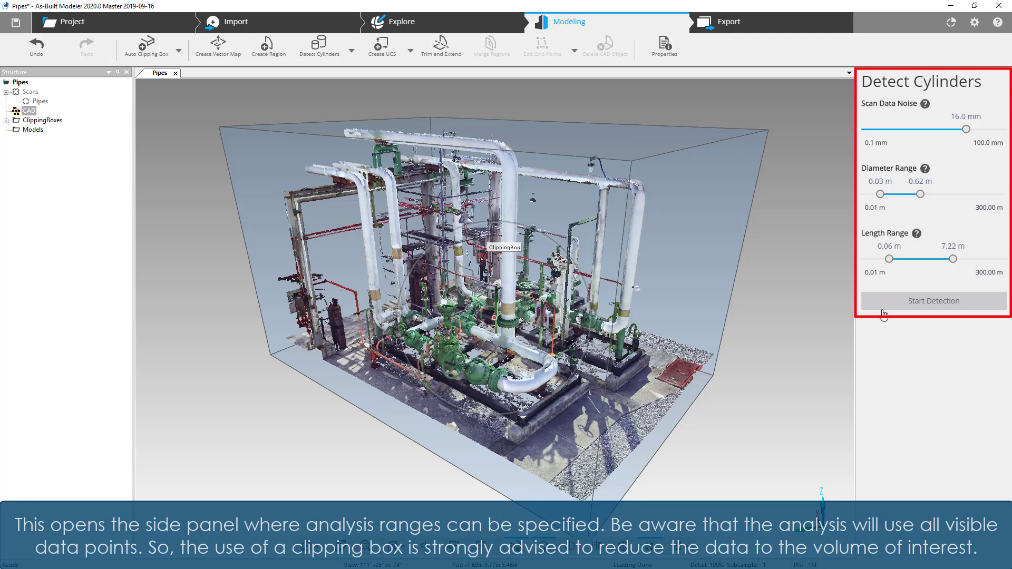
drag(965, 130, 923, 132)
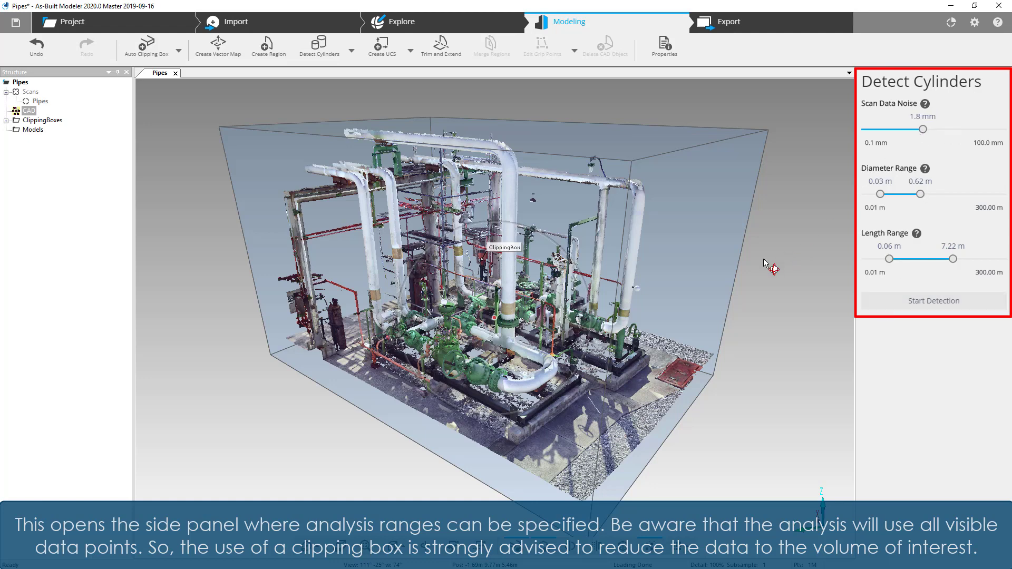
Raise the bottom face of the clipping box to cut the ground points out of the visible pipe scan
mouse_move(755, 264)
mouse_down()
mouse_move(487, 303)
mouse_move(579, 322)
mouse_move(665, 295)
mouse_move(720, 260)
mouse_up()
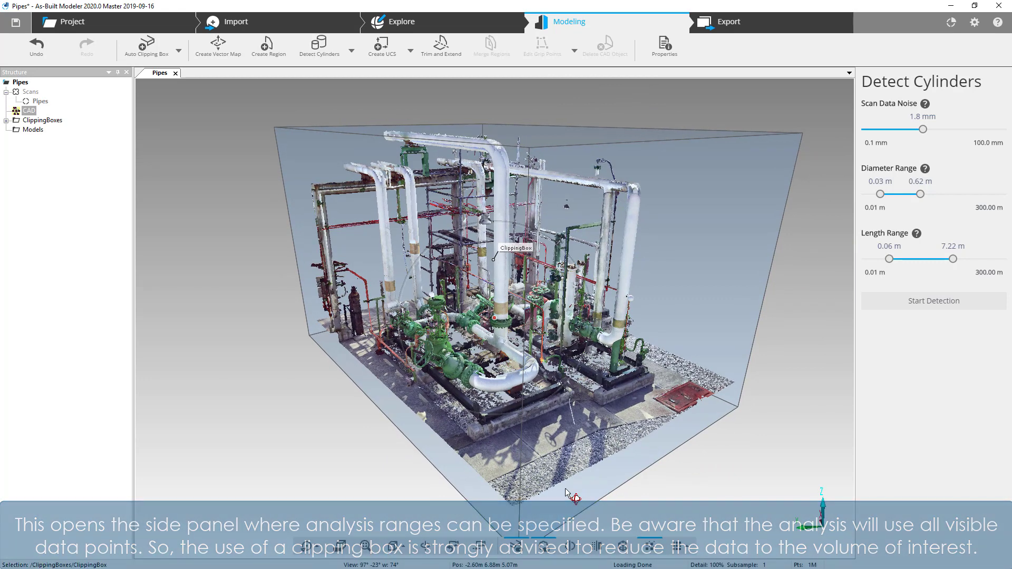
click(553, 435)
drag(494, 378, 494, 327)
drag(323, 478, 363, 502)
scroll(529, 359, down, 1)
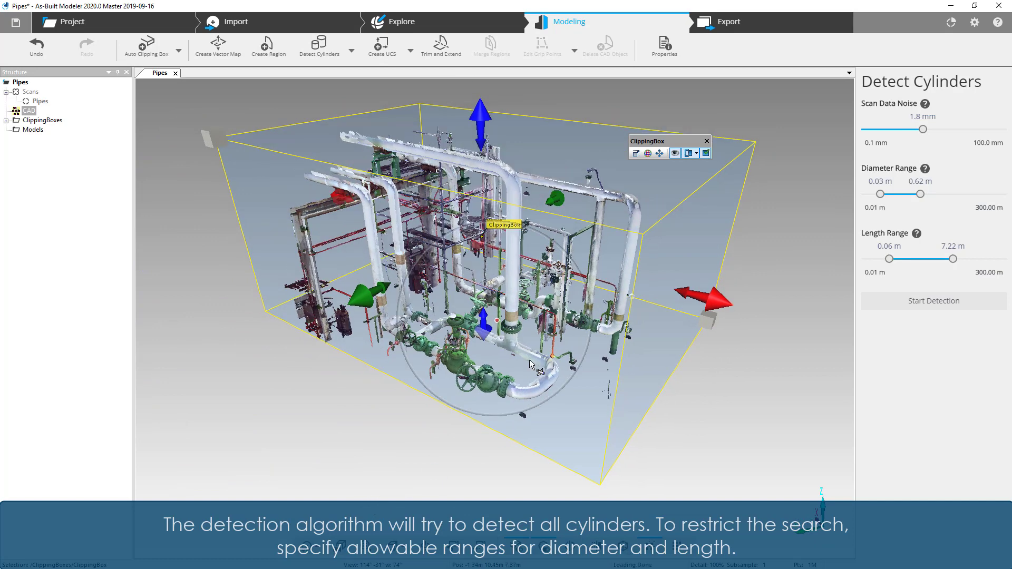
middle_drag(529, 360, 536, 378)
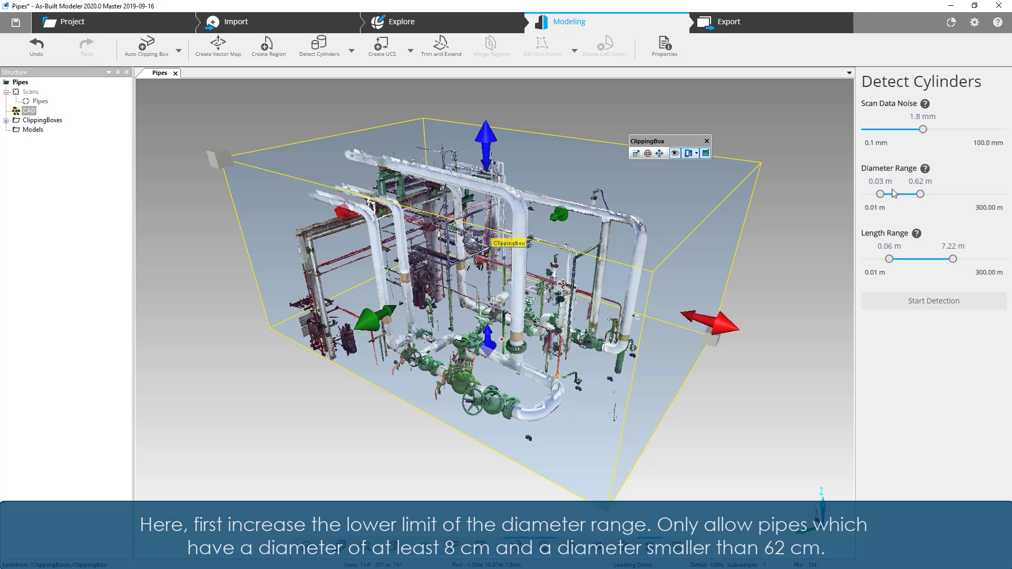
Run the cylinder detection with a minimum diameter of 0.08 m and a length range of 0.40 m to 13.08 m
drag(883, 197, 884, 197)
drag(890, 196, 894, 196)
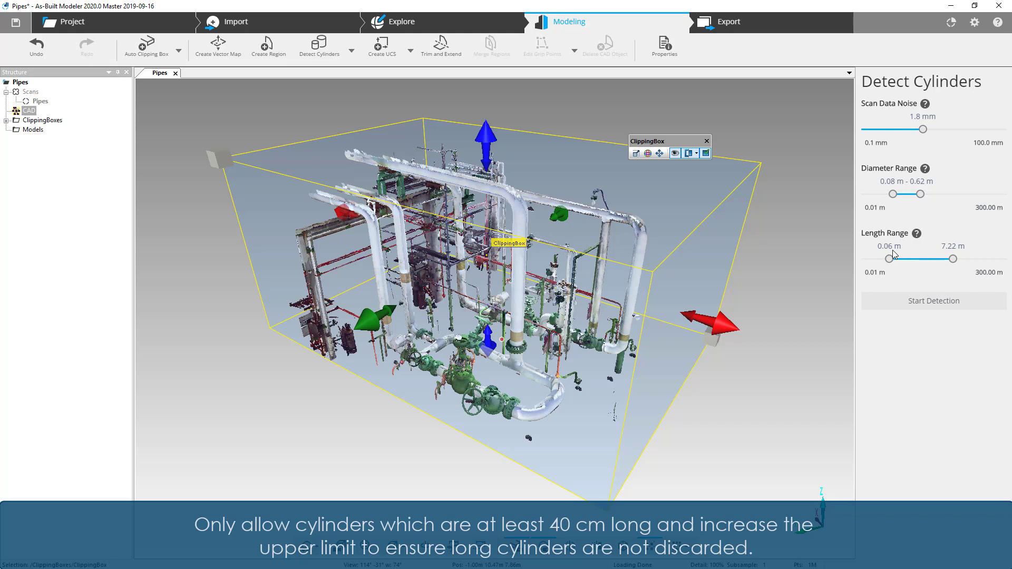
drag(890, 259, 916, 263)
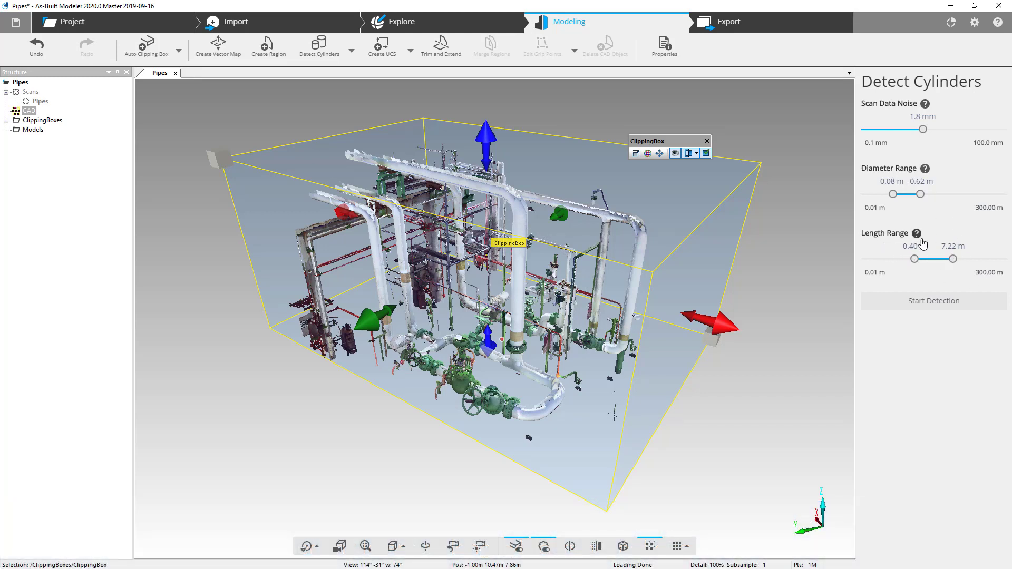
drag(953, 259, 962, 262)
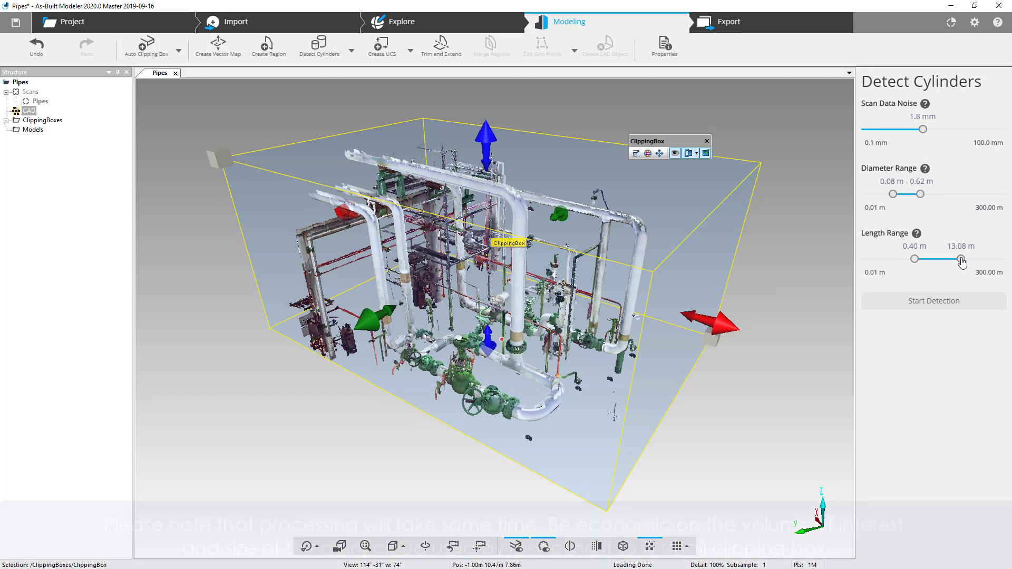
drag(719, 407, 738, 389)
click(915, 305)
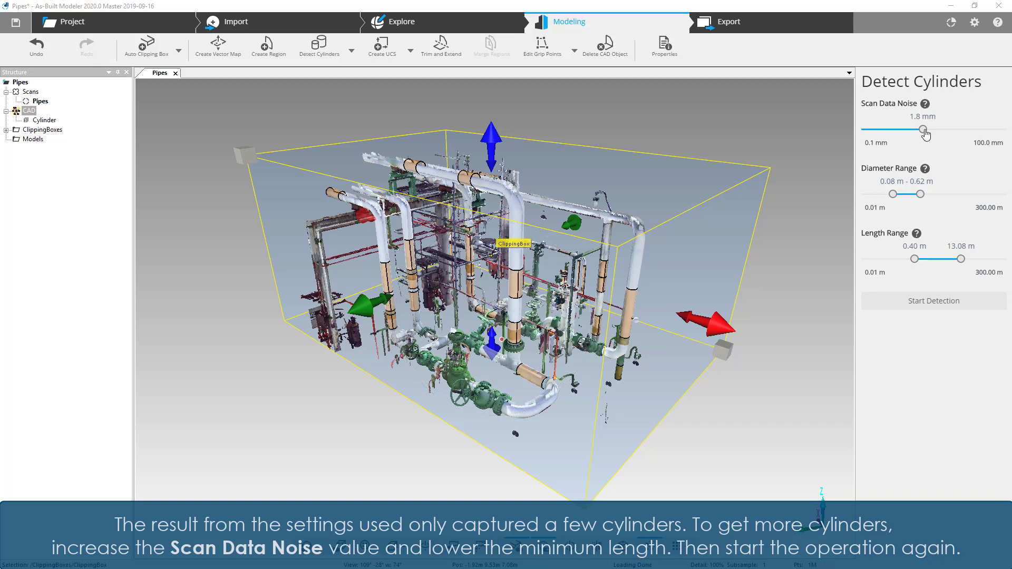
Rerun the cylinder detection with Scan Data Noise set to 6.8 mm and the minimum length set to 0.20 m
drag(925, 135, 949, 133)
drag(914, 259, 906, 266)
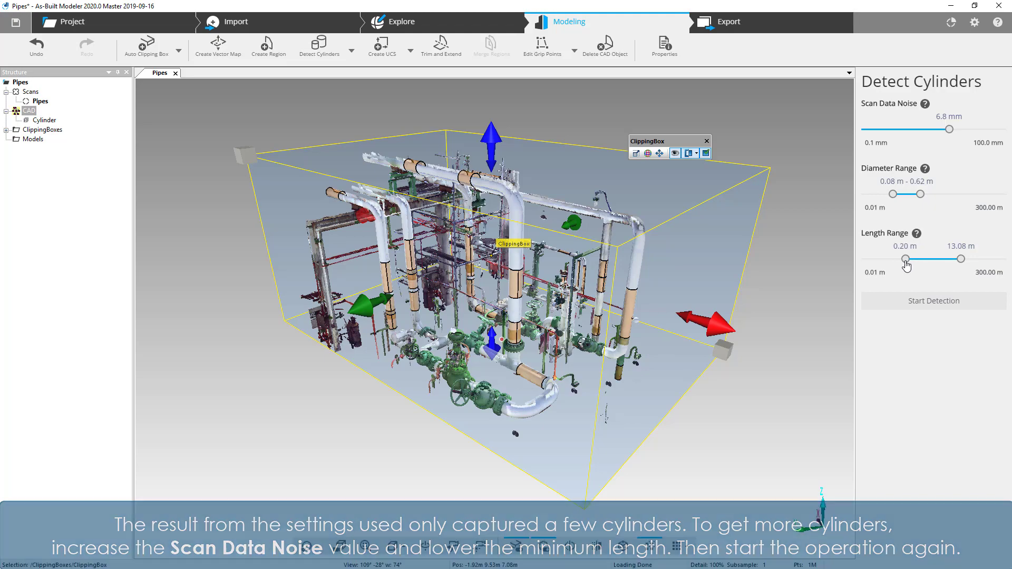
click(923, 305)
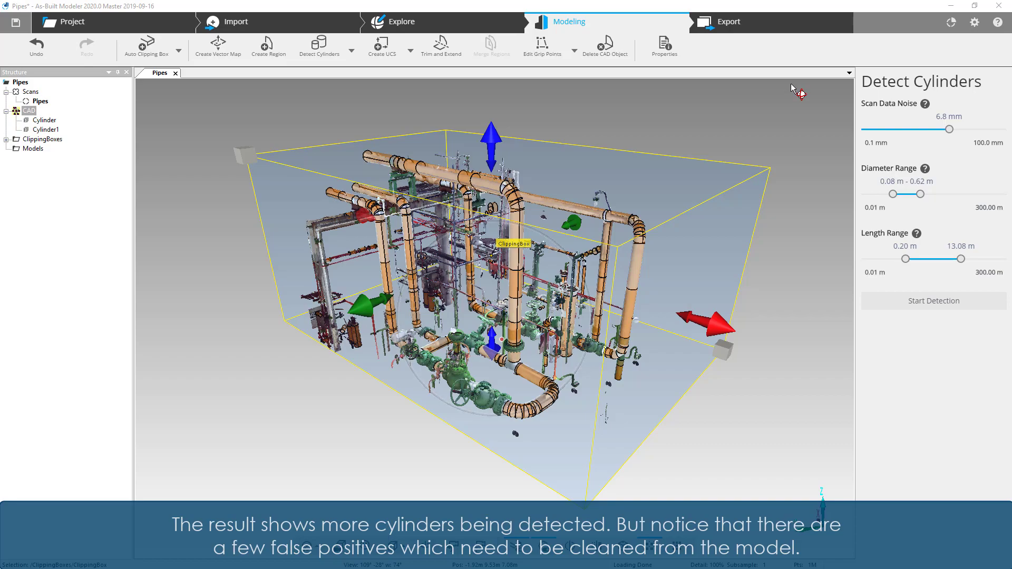
Examine the detected cylinders up close along the pipes and bends for false positives and fragmented segments
drag(392, 482, 392, 458)
scroll(622, 247, up, 5)
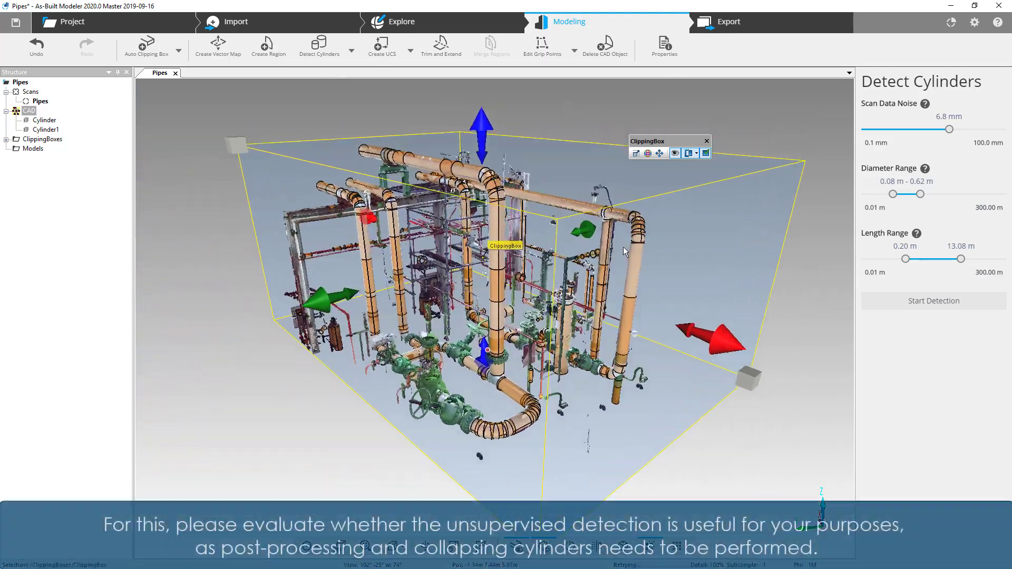
mouse_move(719, 347)
mouse_down()
mouse_move(580, 360)
mouse_move(678, 363)
mouse_move(741, 352)
mouse_move(713, 348)
mouse_up()
scroll(590, 324, down, 5)
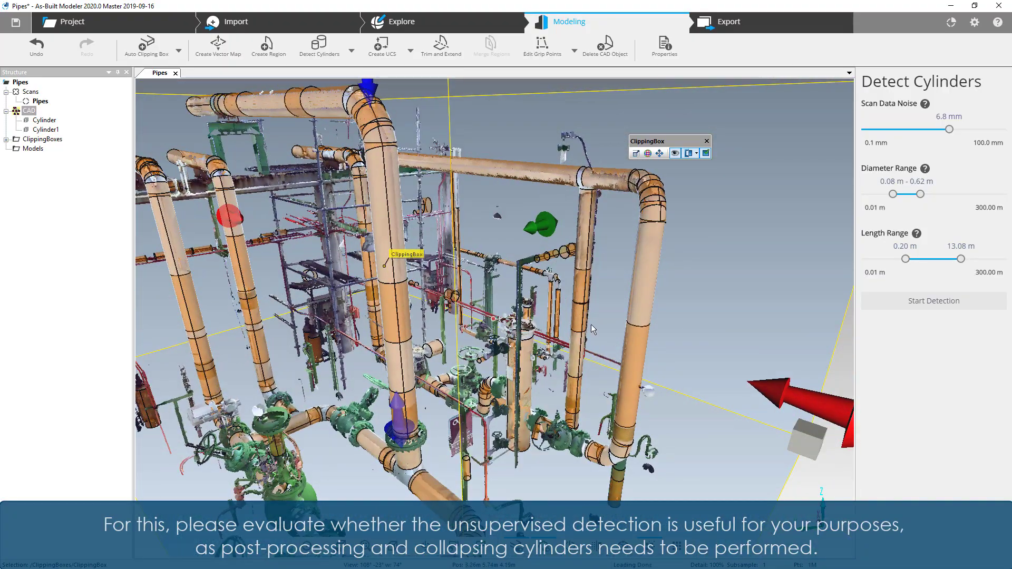